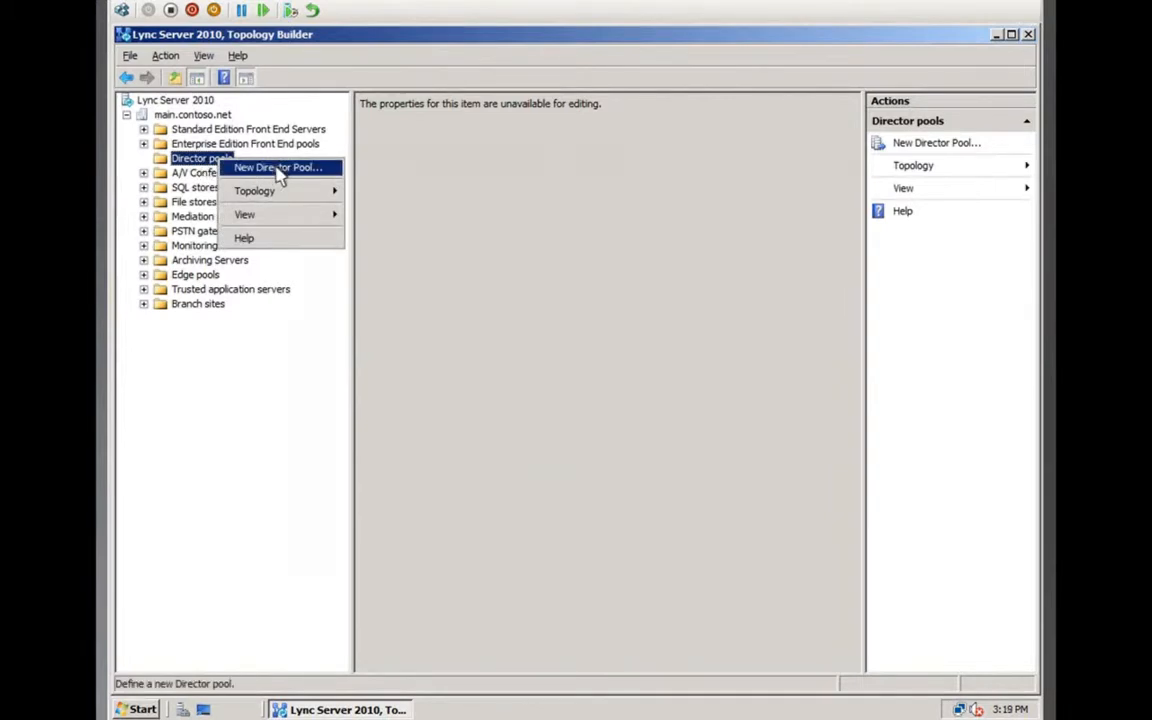
Start defining a new Director pool with the FQDN director.contoso.net as a single computer pool
left_click(280, 170)
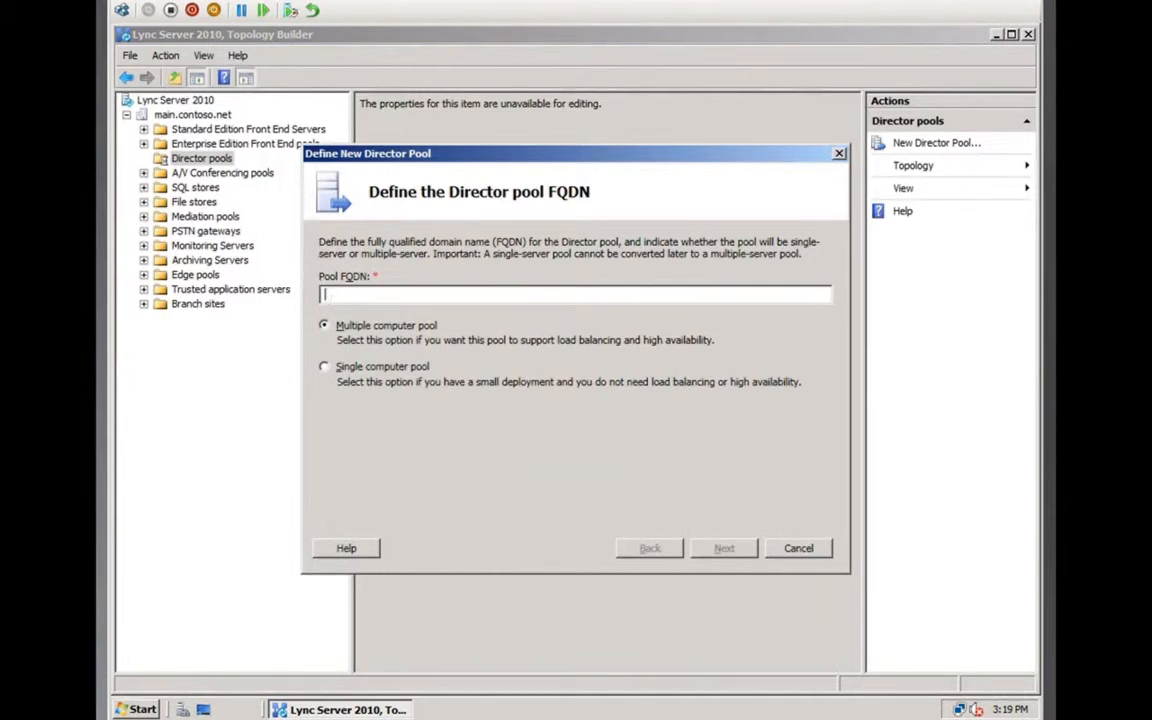
type("director.contoso.net")
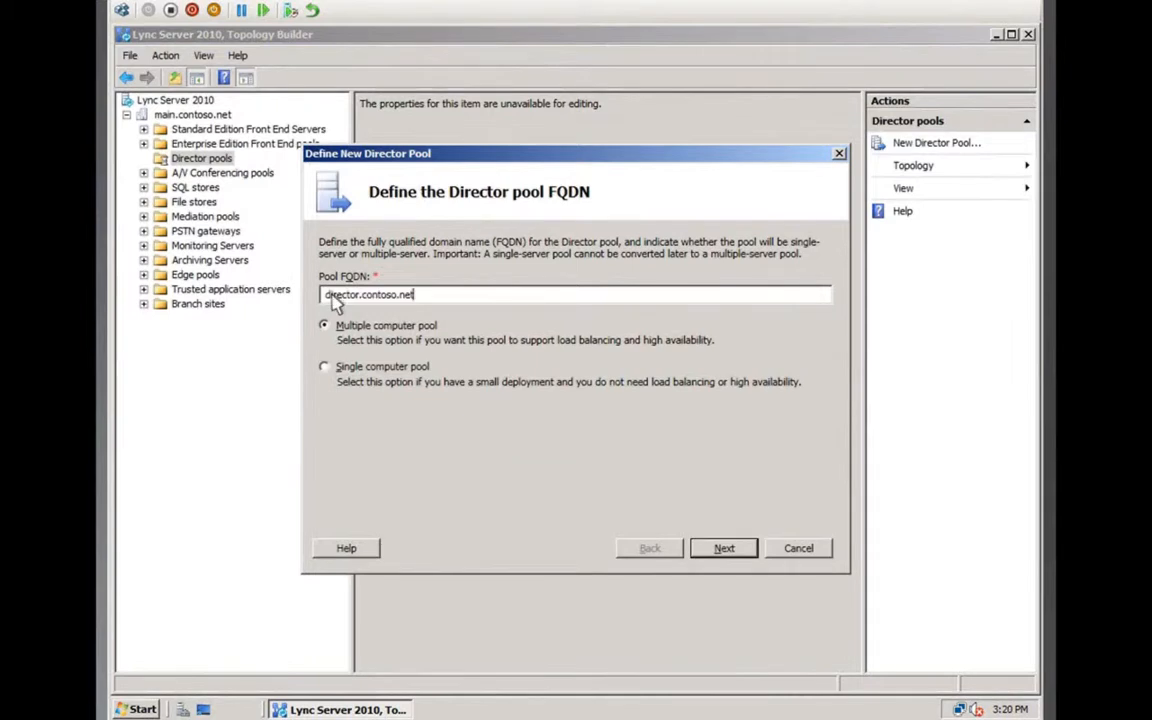
left_click(324, 368)
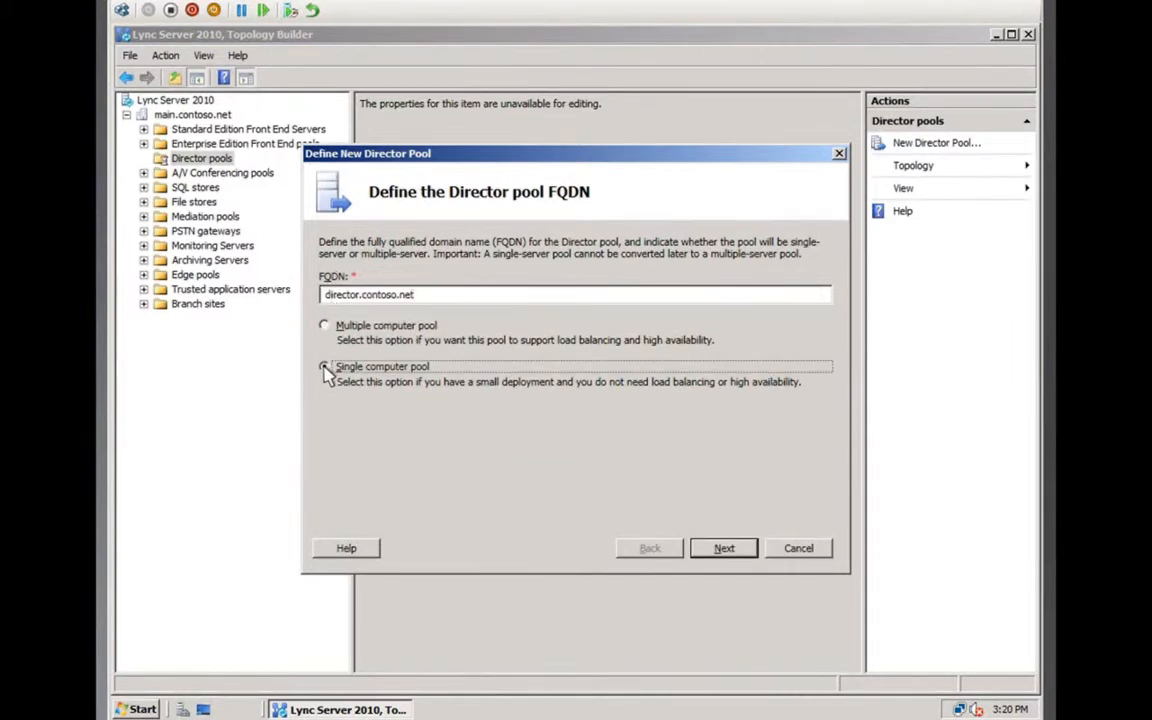
left_click(725, 550)
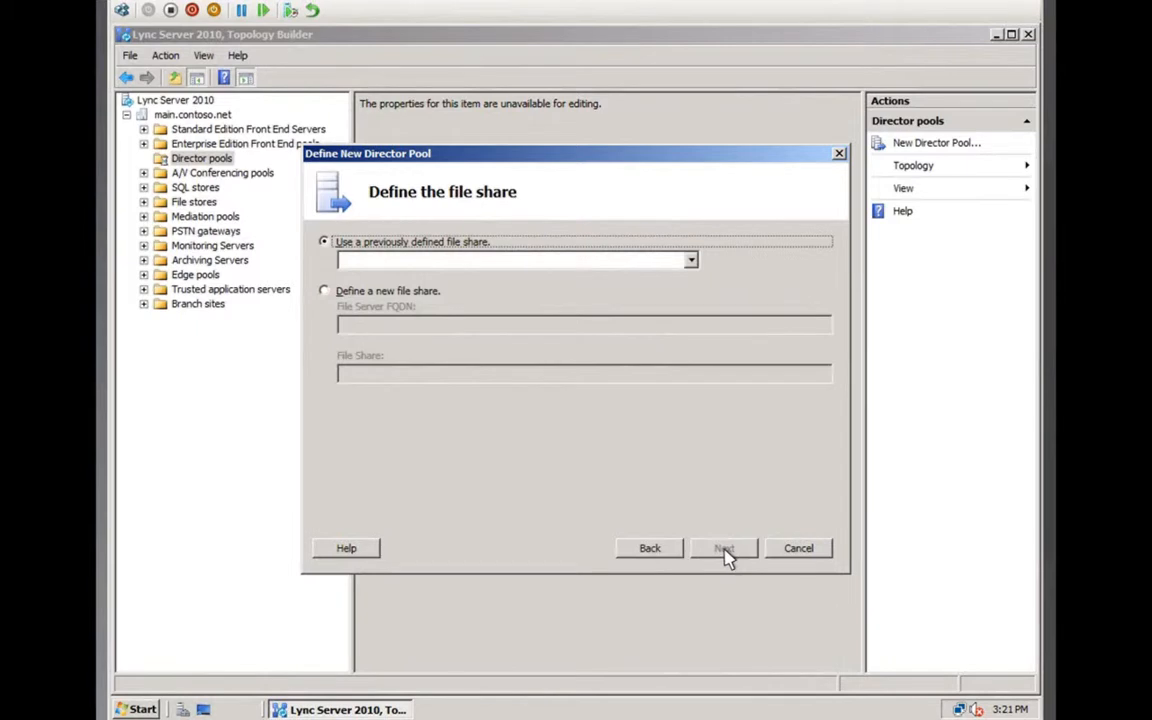
Assign the previously defined file share \\sql.contoso.net\ContosoFileShare and complete the Director pool with director.contoso.com as its external base URL
left_click(691, 261)
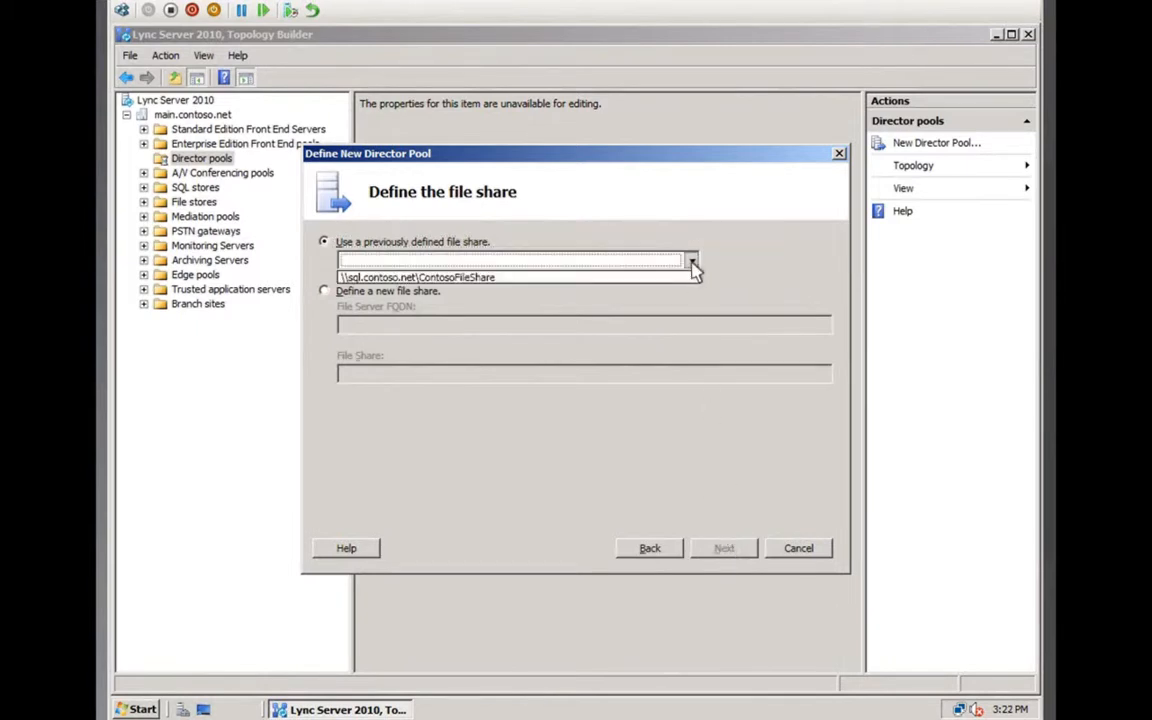
left_click(597, 279)
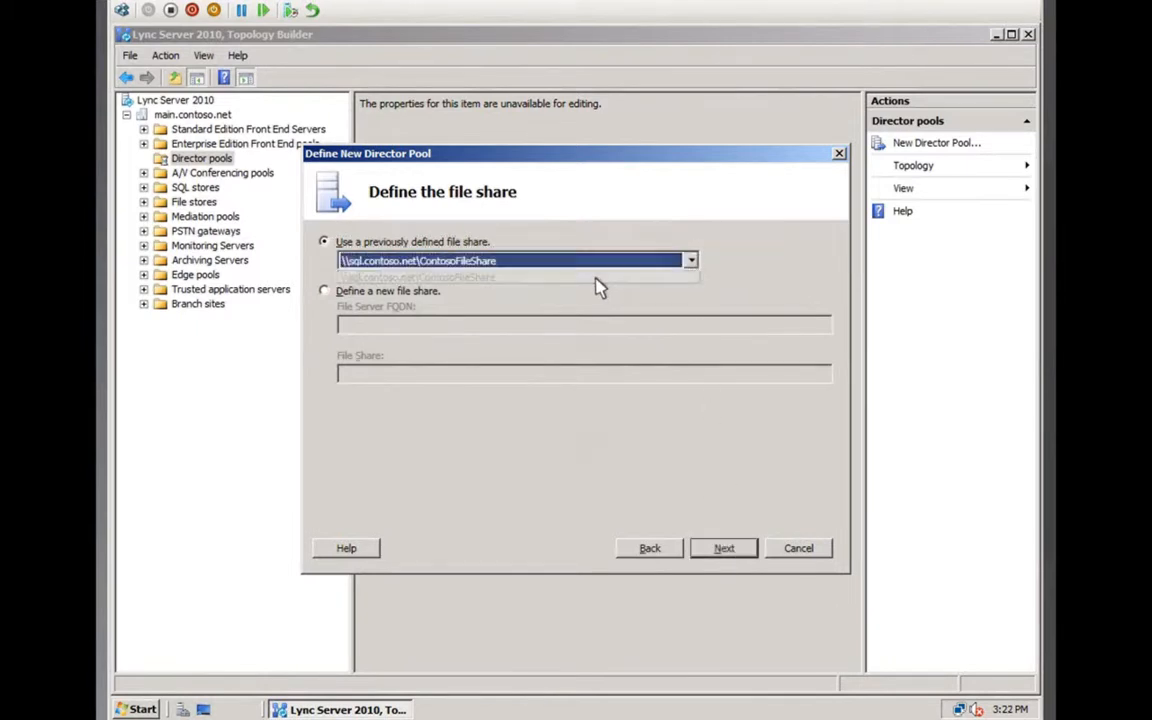
left_click(724, 549)
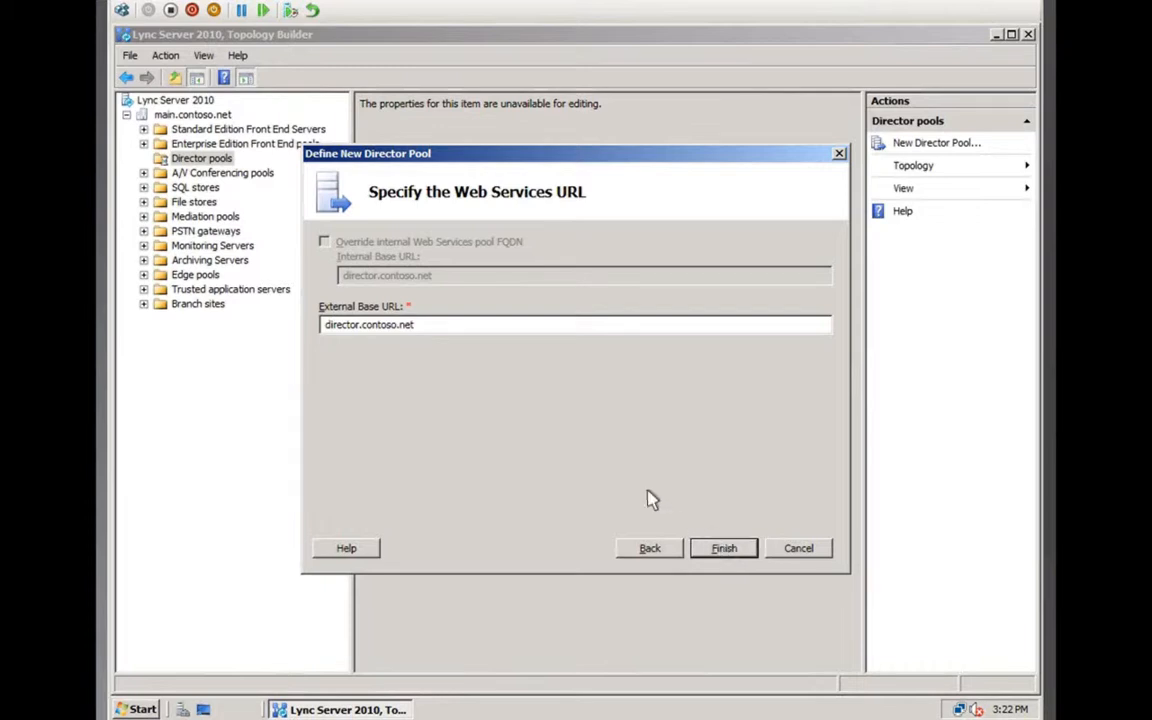
double_click(405, 326)
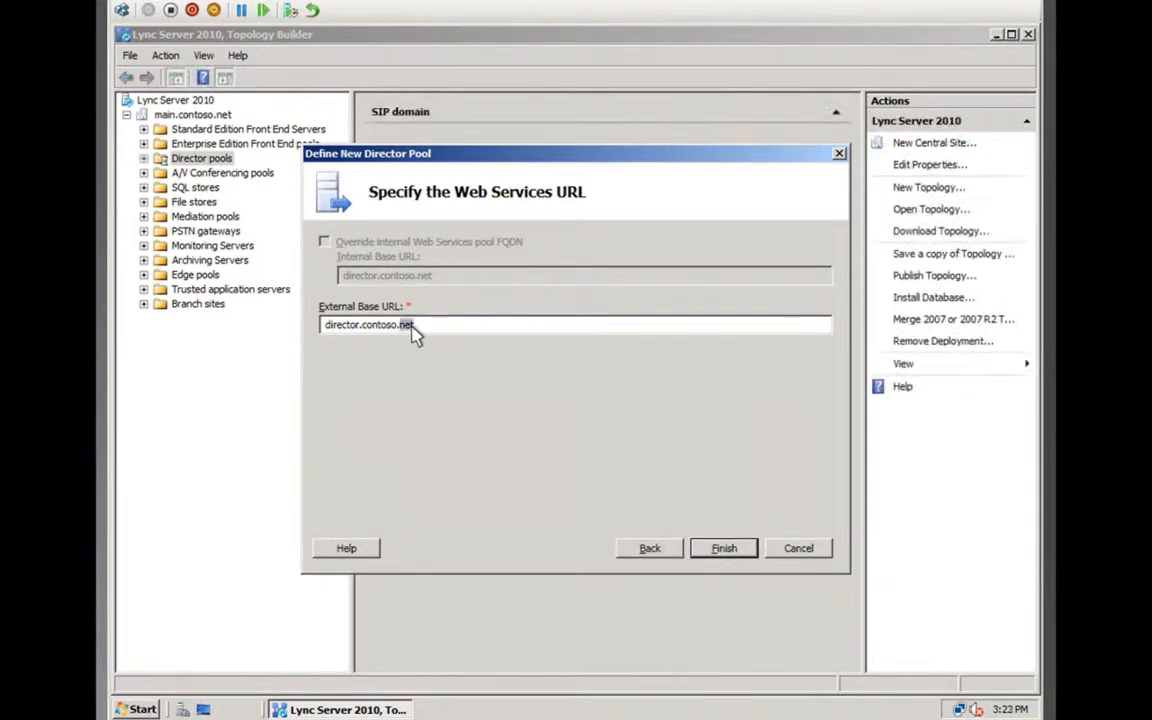
type("com")
left_click(725, 549)
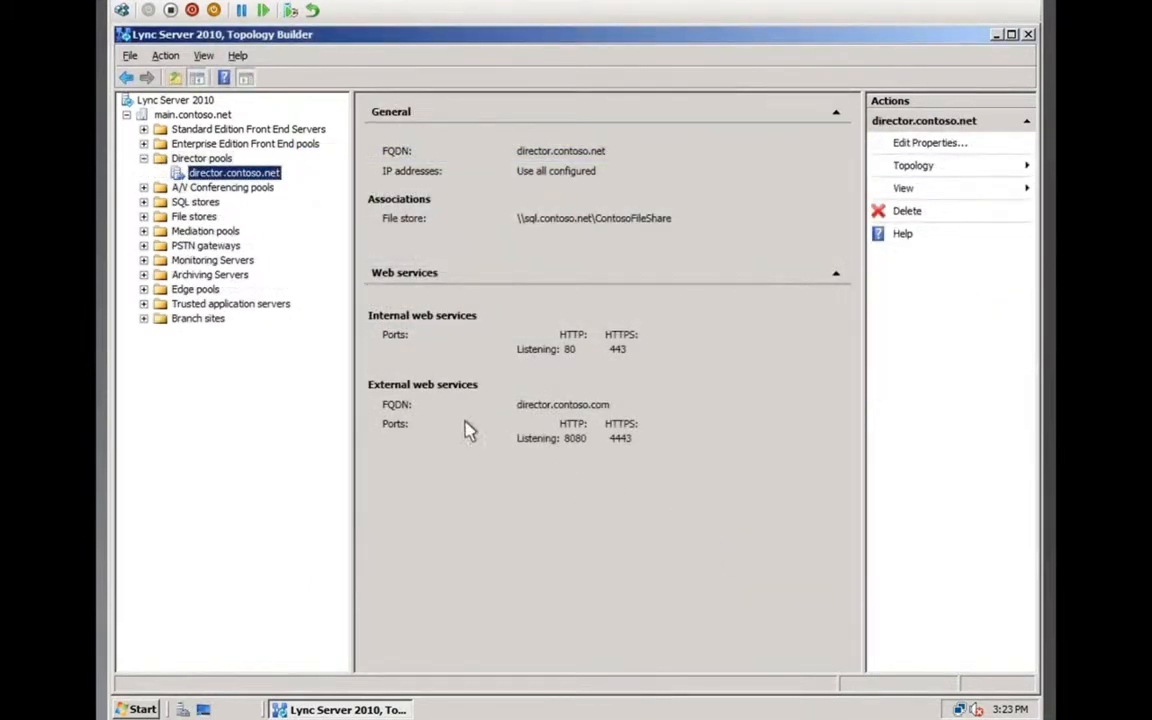
Start defining a new Edge pool, edge.contoso.net, as a single computer pool with none of the optional features enabled
left_click(196, 291)
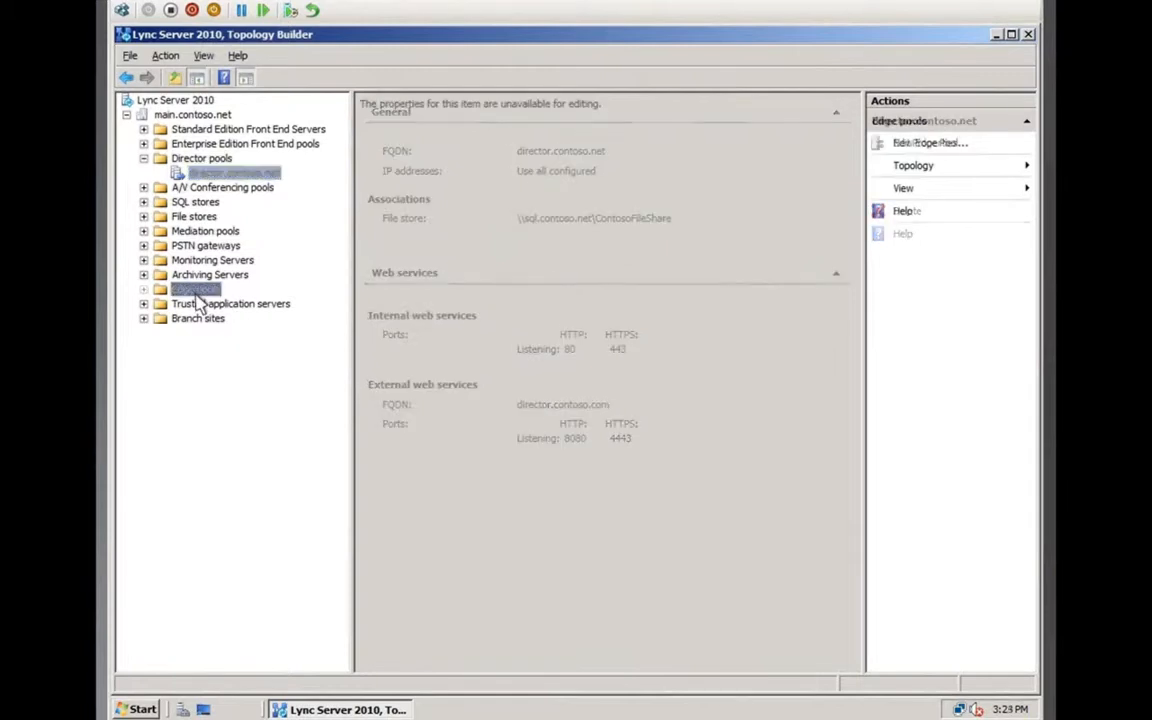
right_click(204, 291)
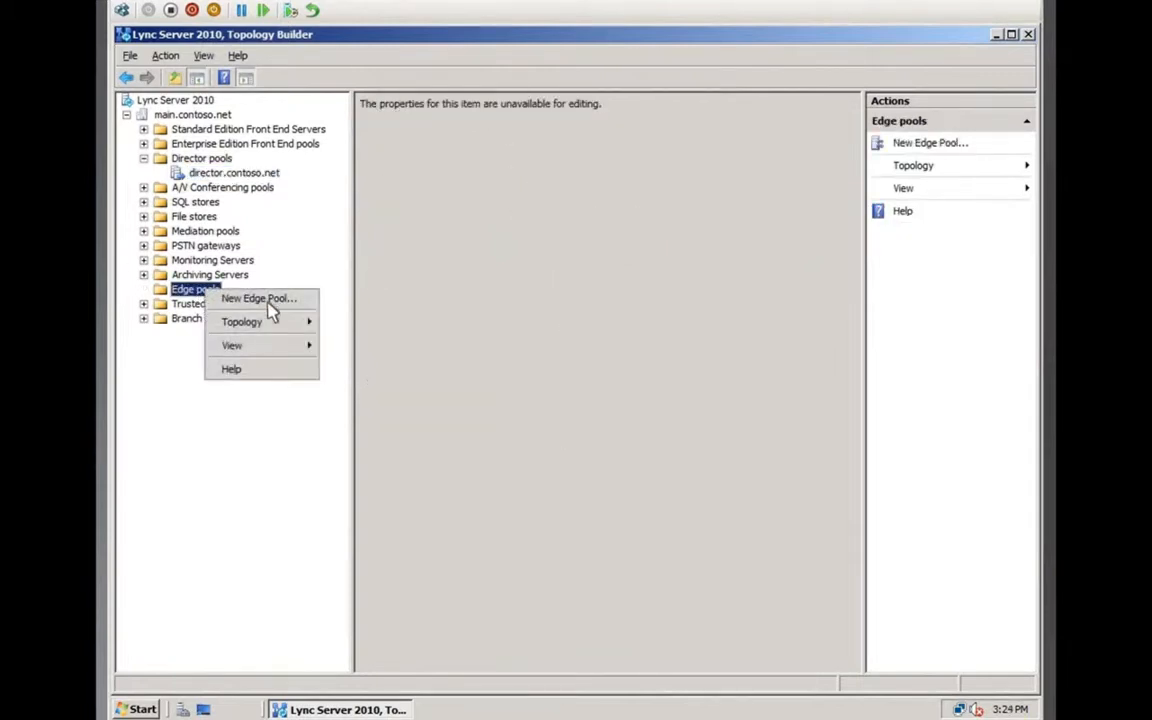
left_click(267, 302)
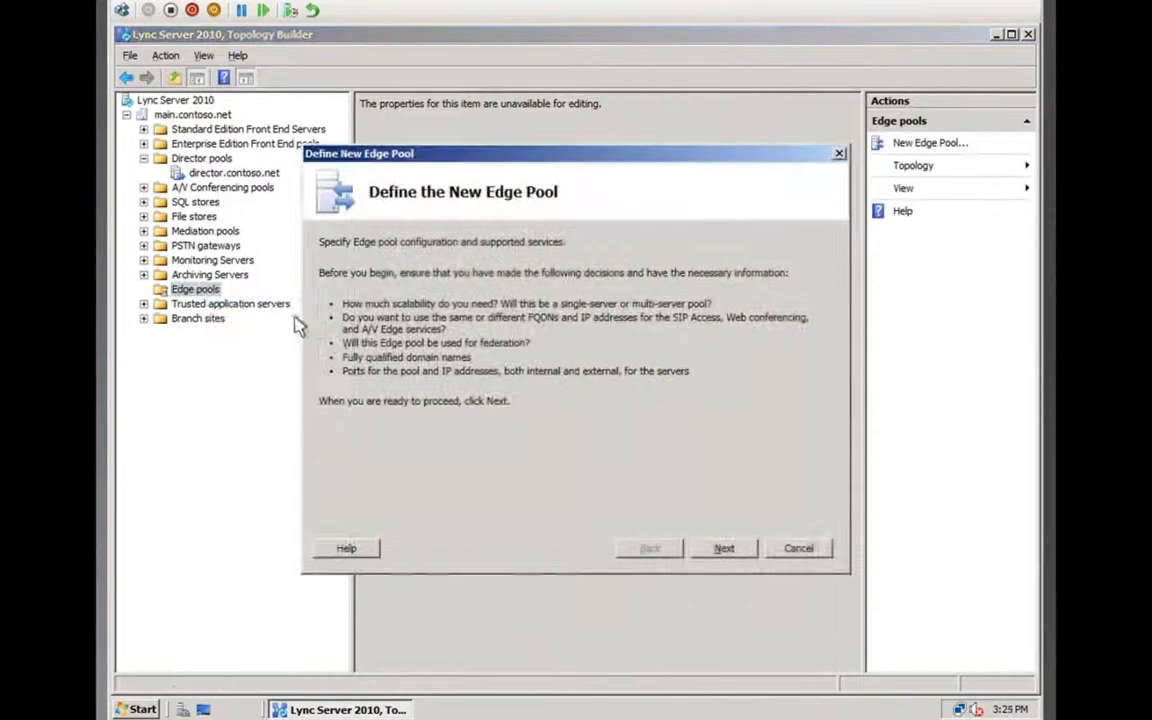
left_click(724, 549)
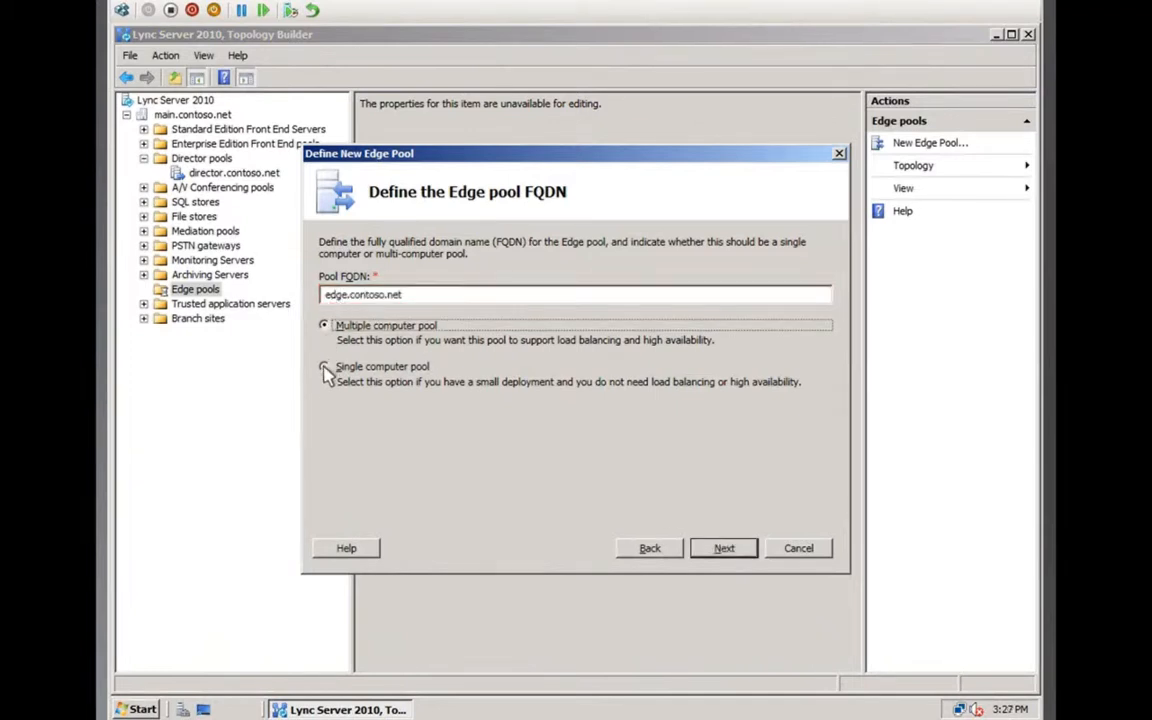
left_click(324, 368)
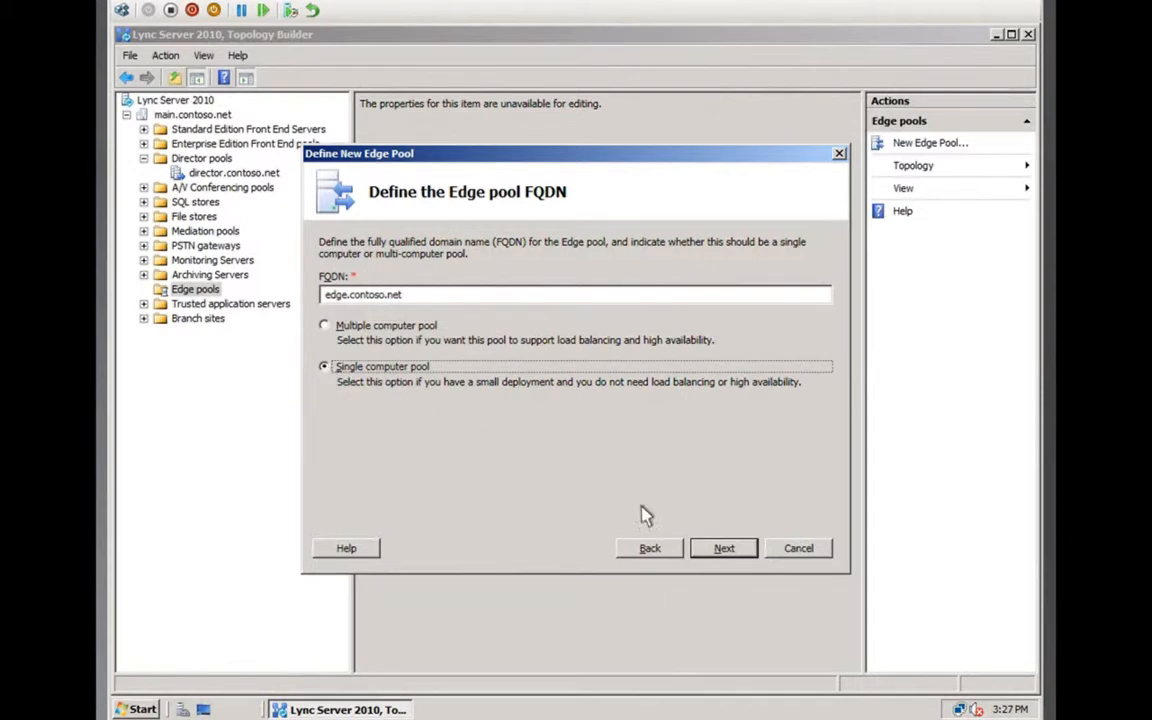
left_click(724, 549)
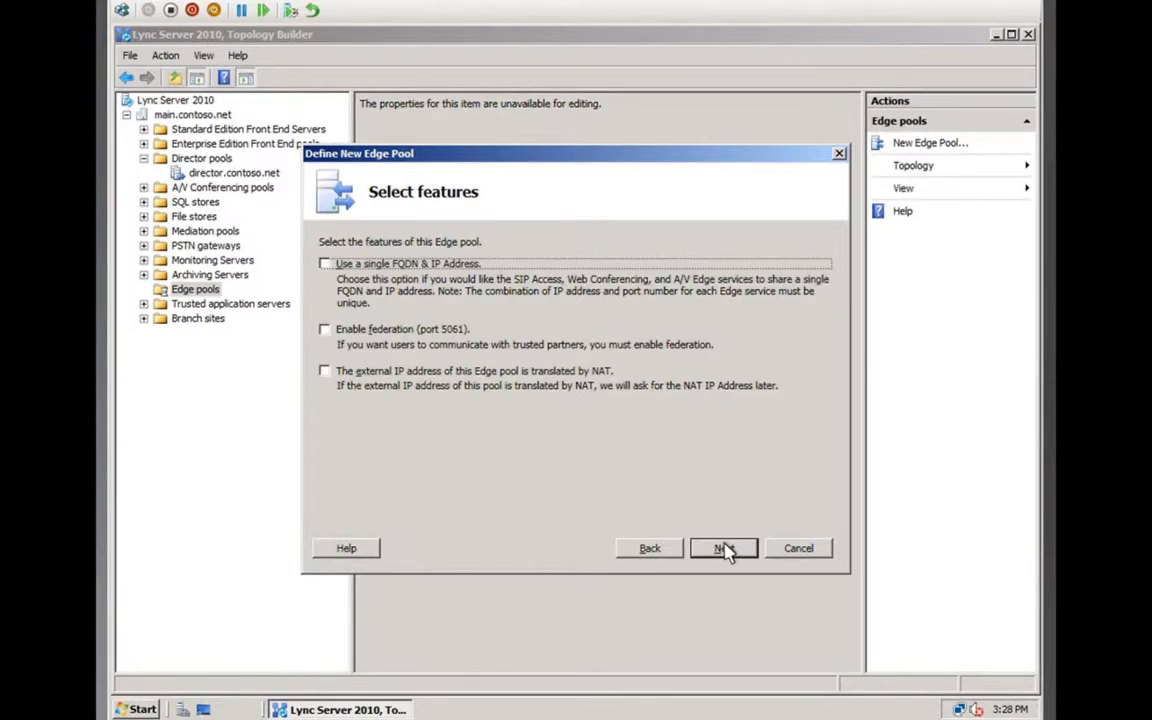
left_click(724, 549)
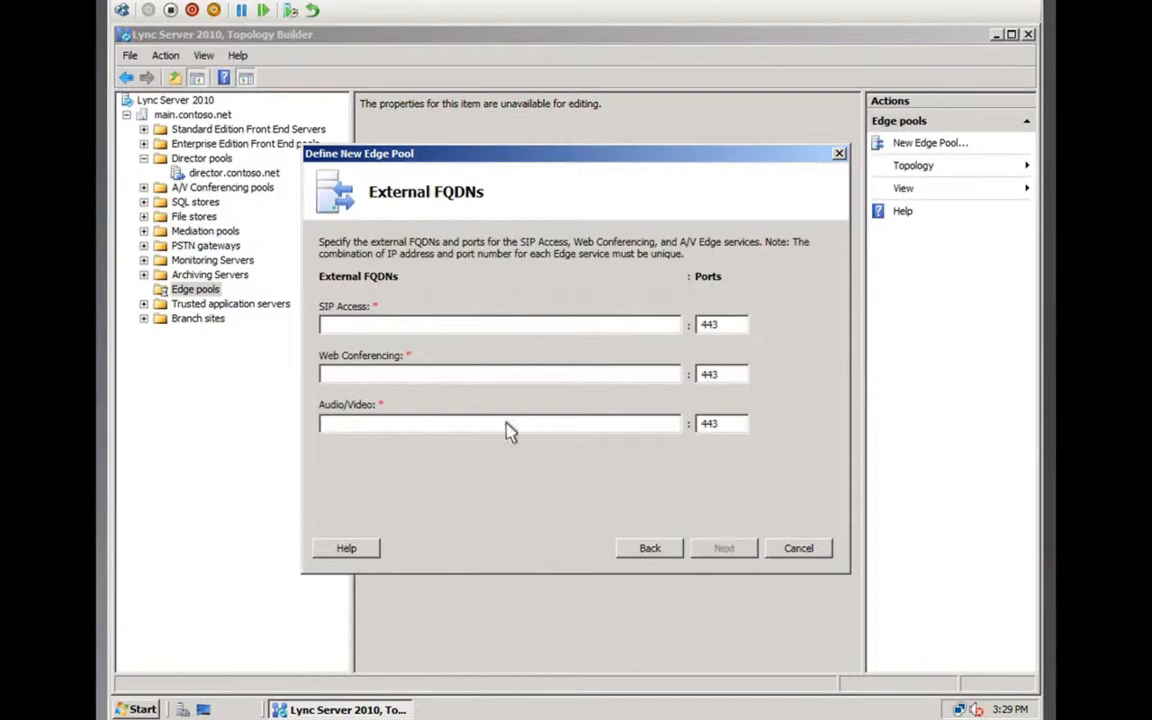
Set the Edge pool's external FQDNs to ae.contoso.net for SIP Access, webcon.contoso.net for Web Conferencing and av.contoso.net for Audio/Video
left_click(336, 329)
type("ae.contoso.net")
left_click(334, 373)
type("webcon.contoso.net")
left_click(336, 423)
type("av.contoso.net")
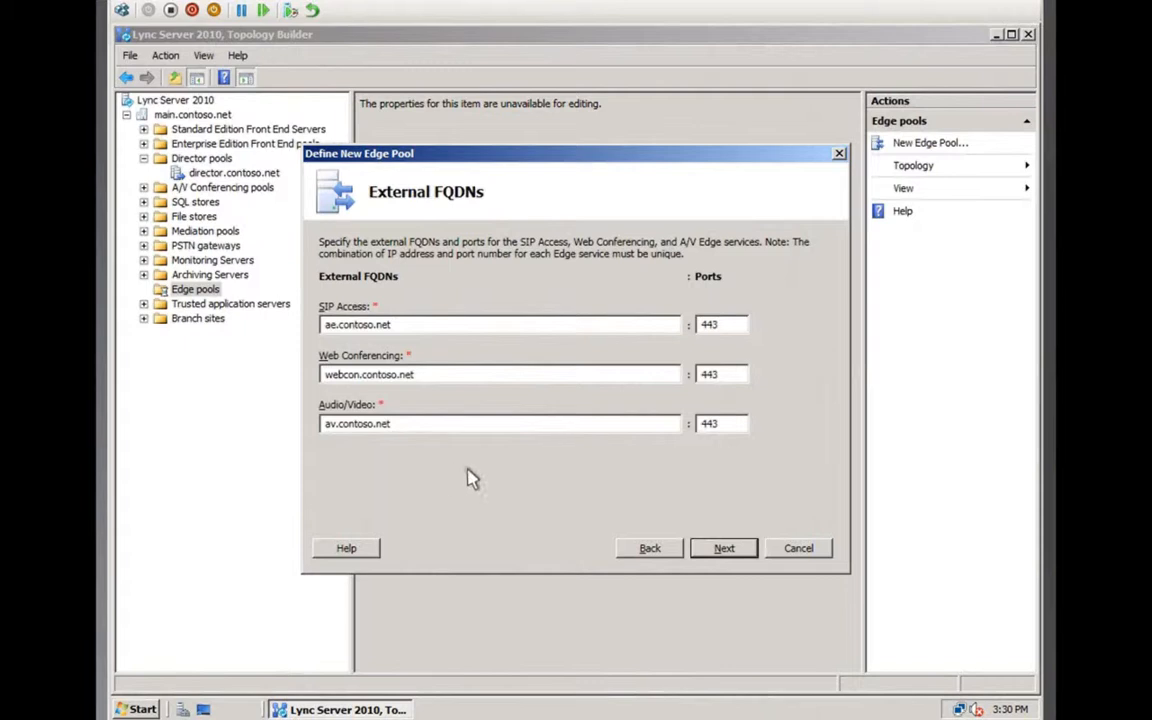
left_click(725, 548)
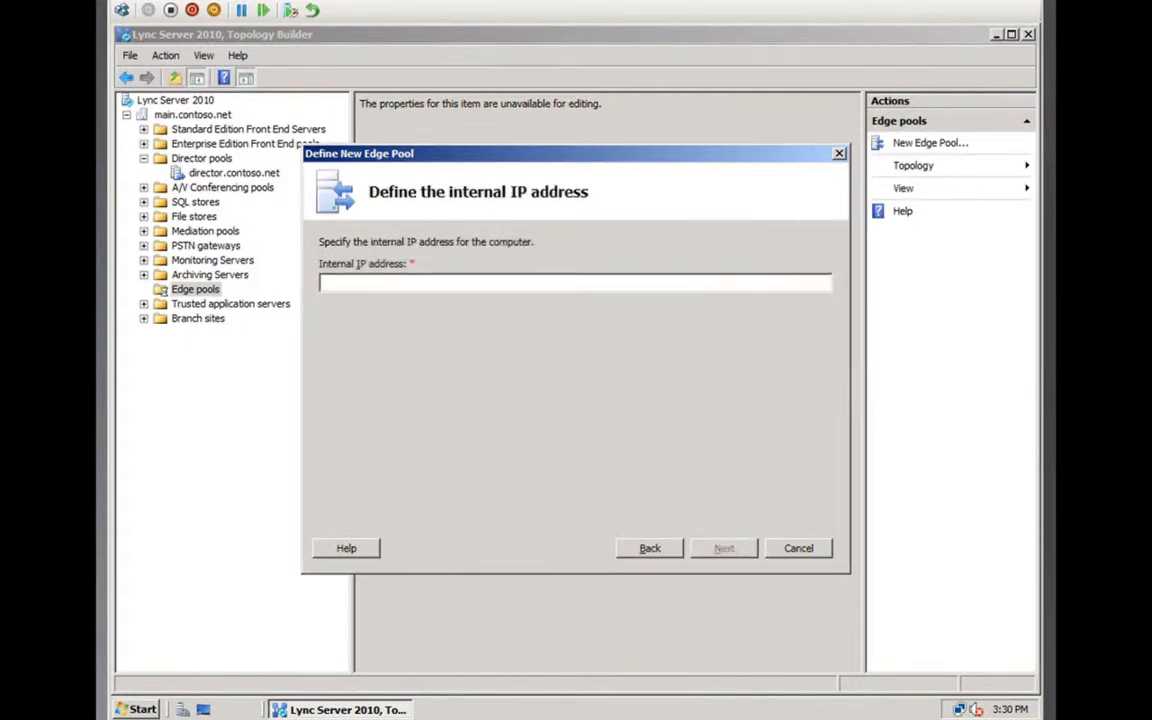
Set the internal IP address to 192.168.100.10 and the external ones to 10.10.10.10 (SIP Access), 10.10.10.11 (Web Conferencing) and 10.10.10.12 (A/V Conferencing)
type("192.168.100.10")
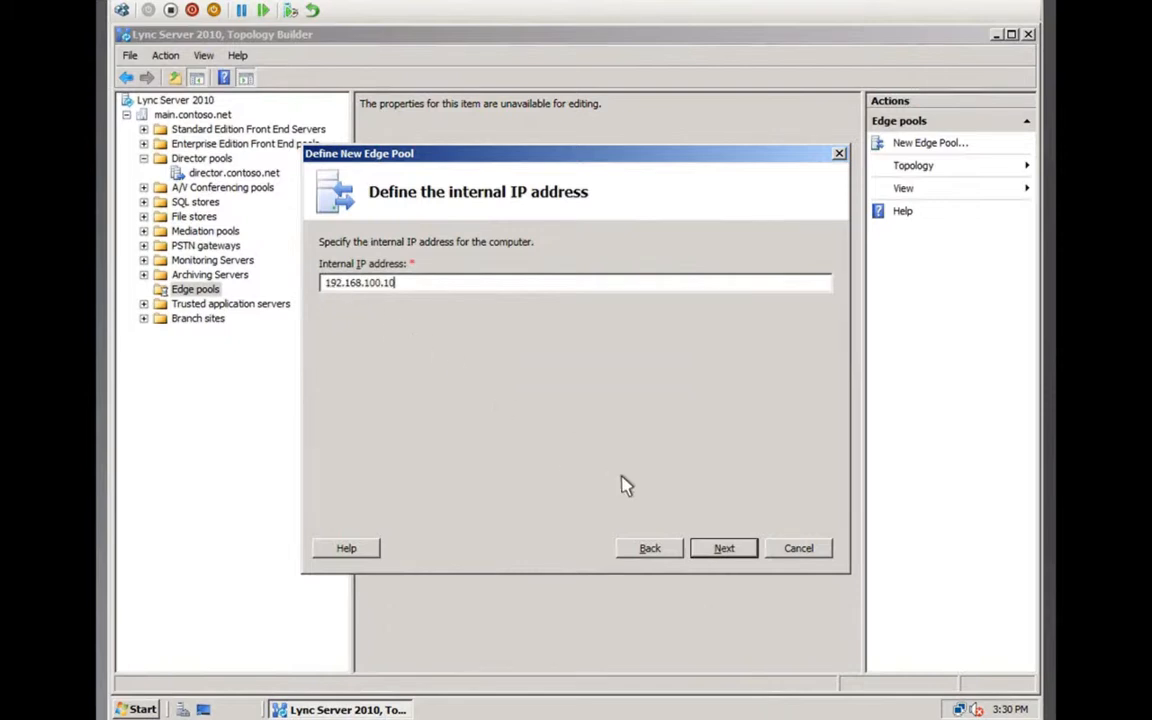
left_click(724, 549)
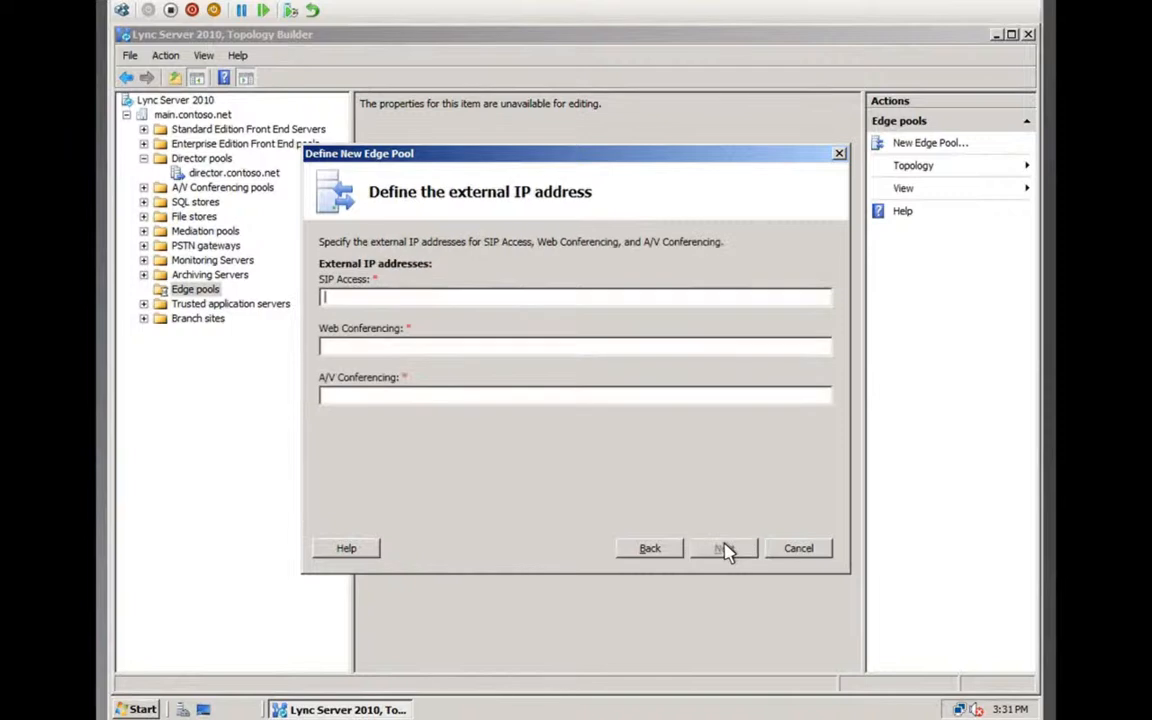
type("10.10.10.10")
left_click(335, 345)
type("10.10.10.11")
left_click(332, 398)
type("10.10.10.12")
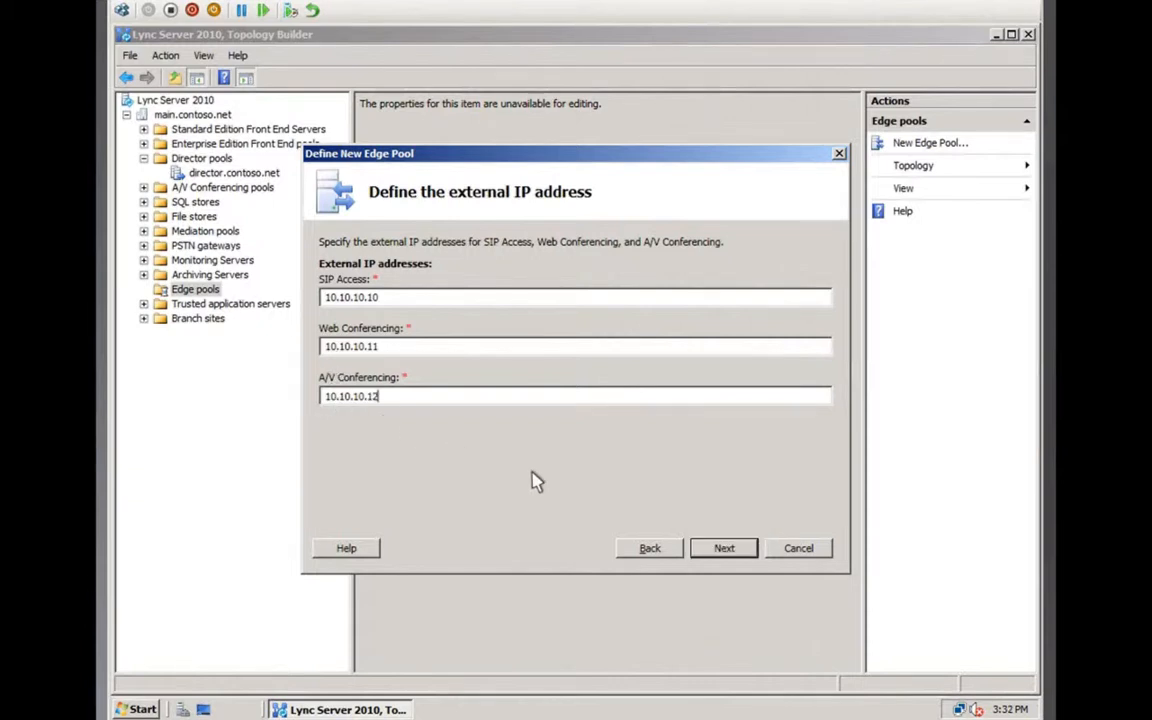
left_click(725, 550)
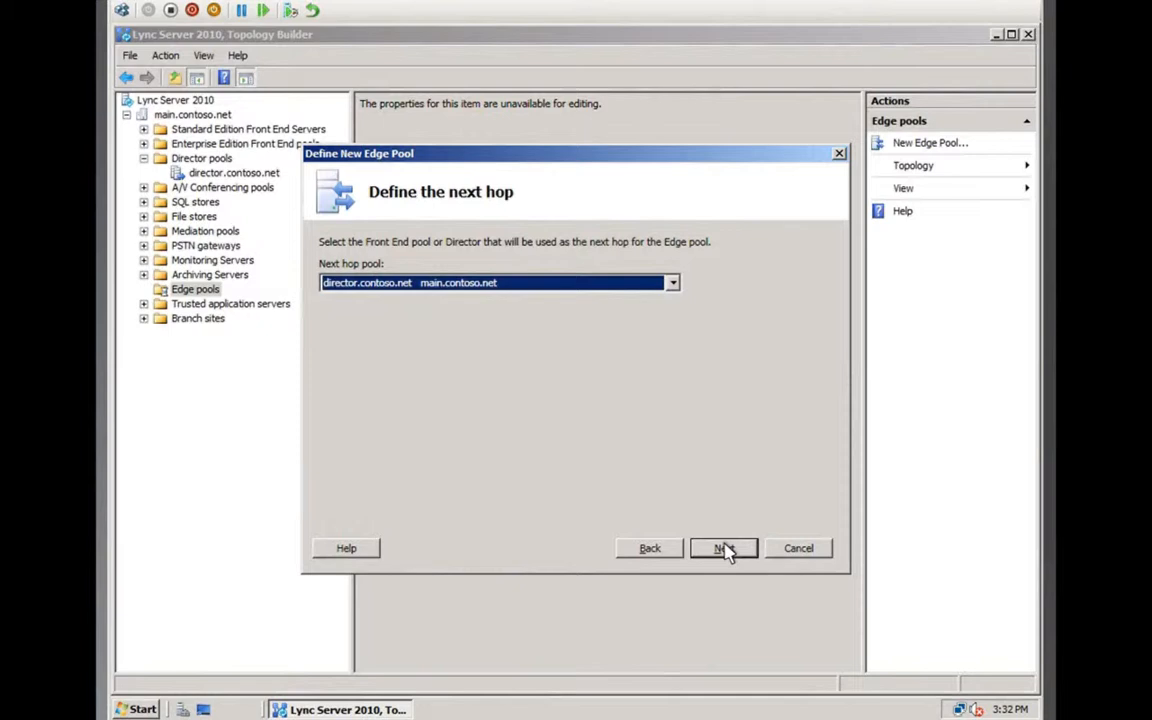
Accept director.contoso.net as the next hop and complete the Edge pool with the Front End pool pool.contoso.net associated
left_click(724, 549)
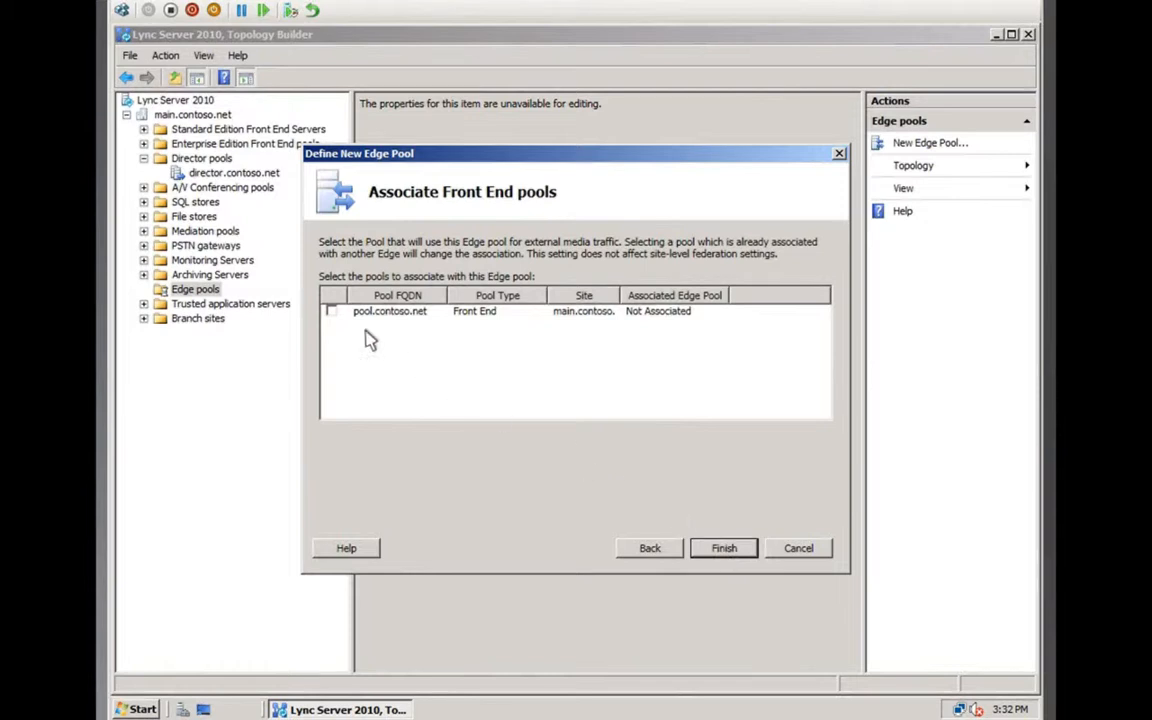
left_click(331, 312)
left_click(724, 549)
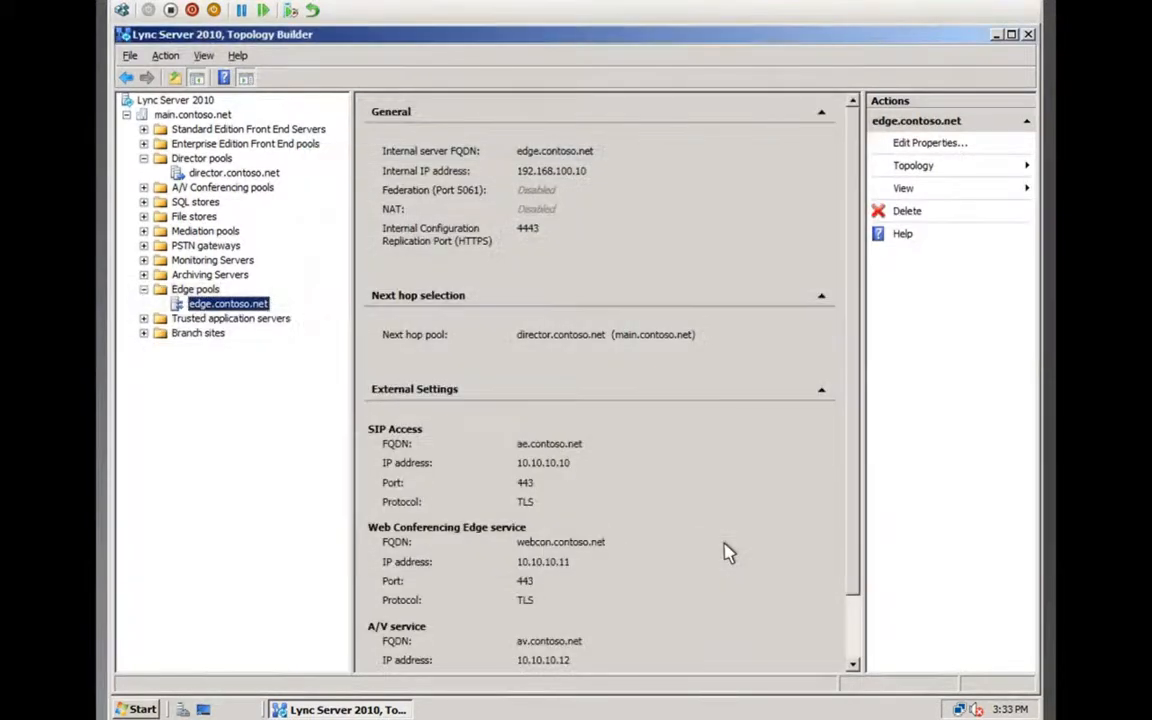
Publish the topology and open the to-do list of required server updates
left_click(166, 56)
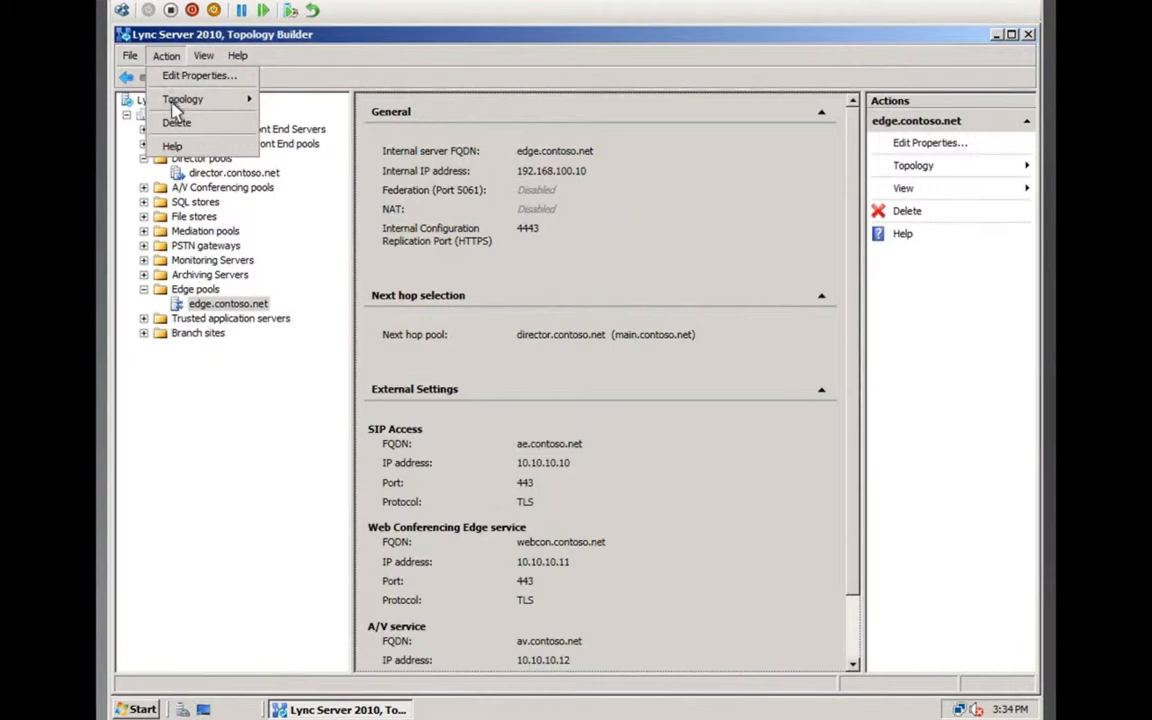
mouse_move(173, 106)
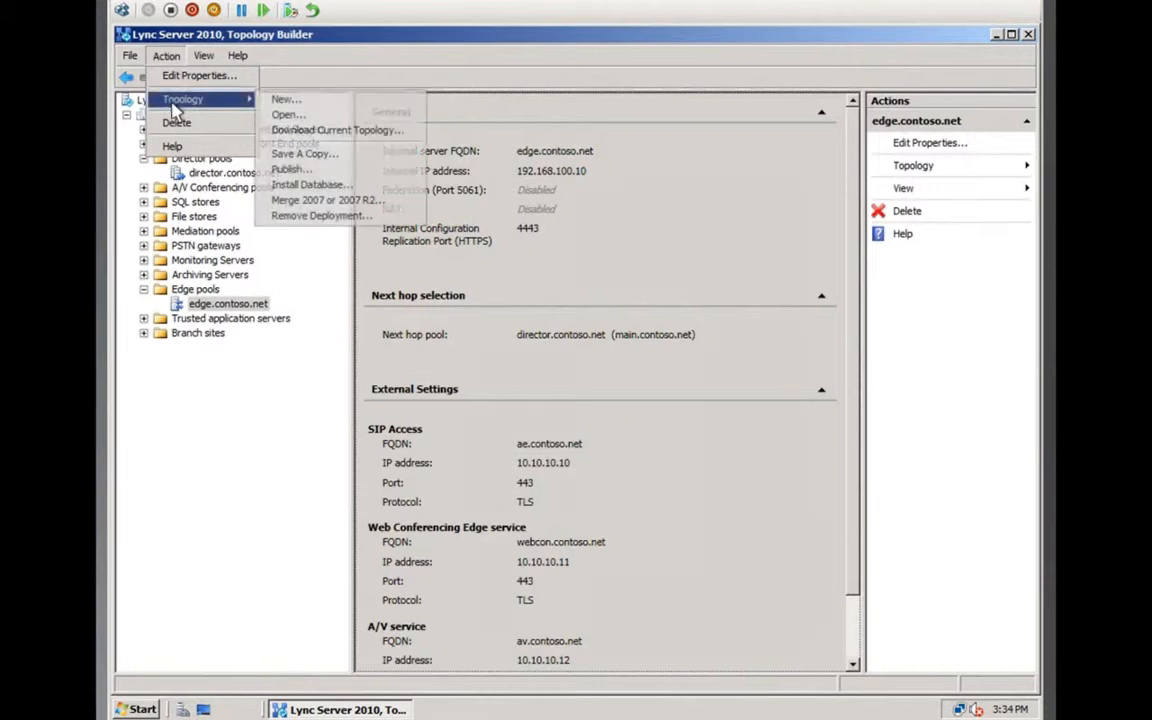
left_click(295, 169)
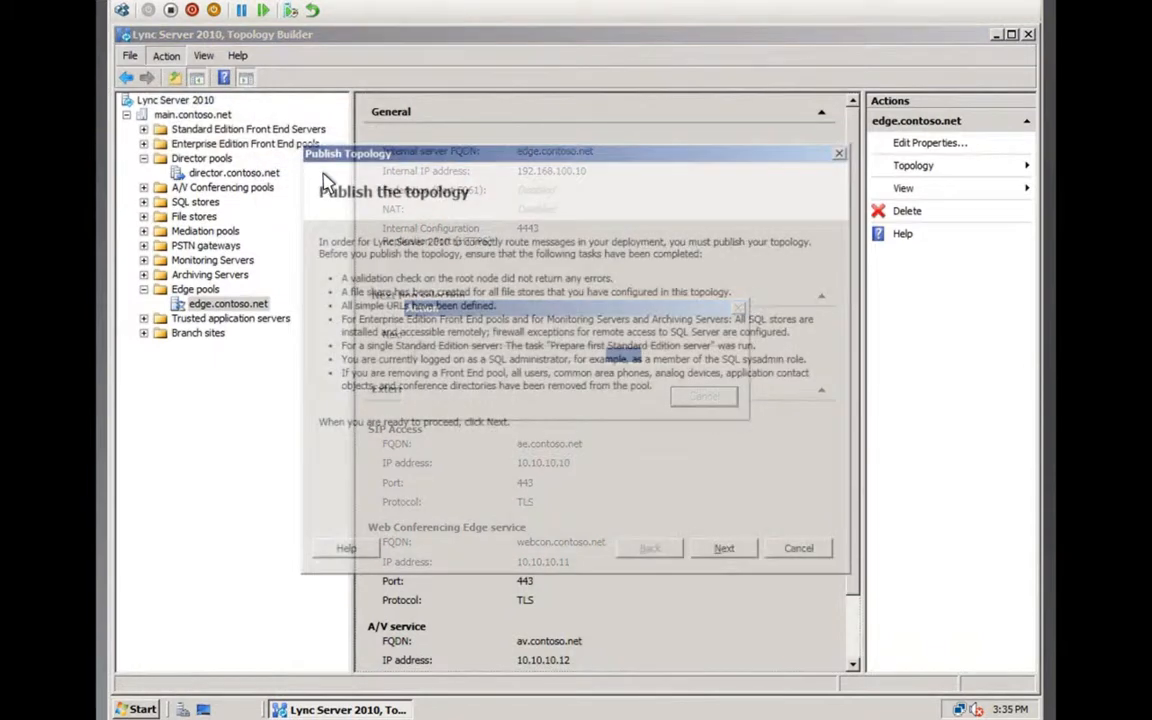
left_click(726, 553)
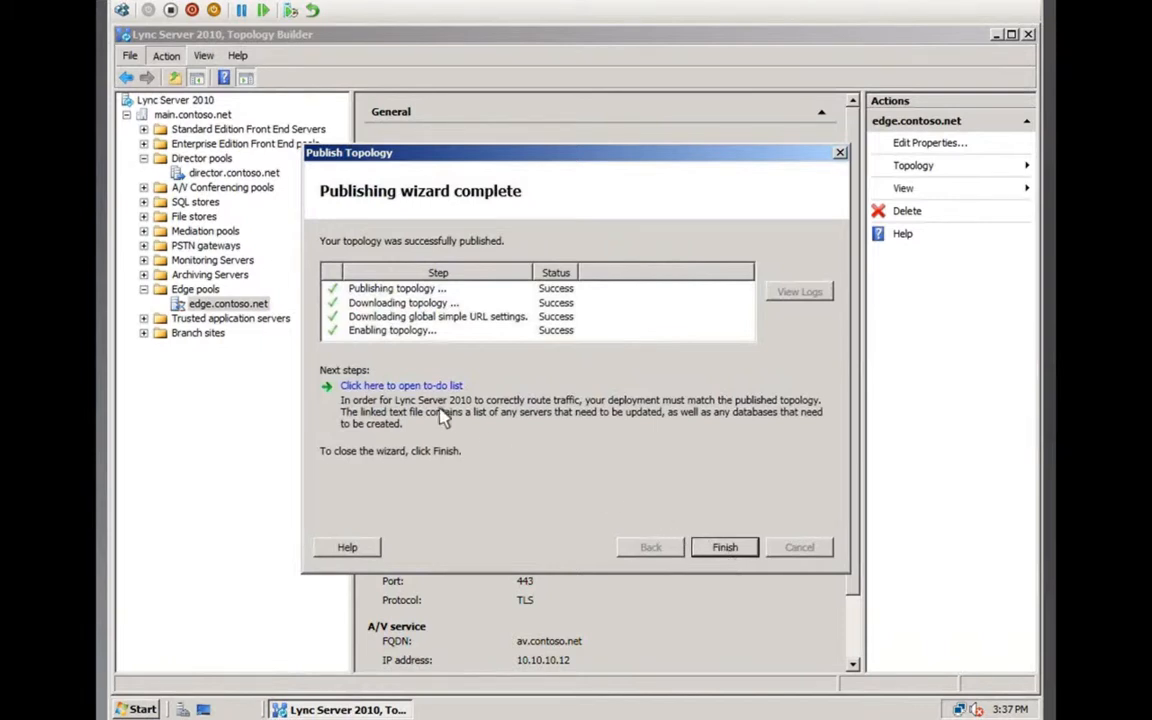
left_click(405, 390)
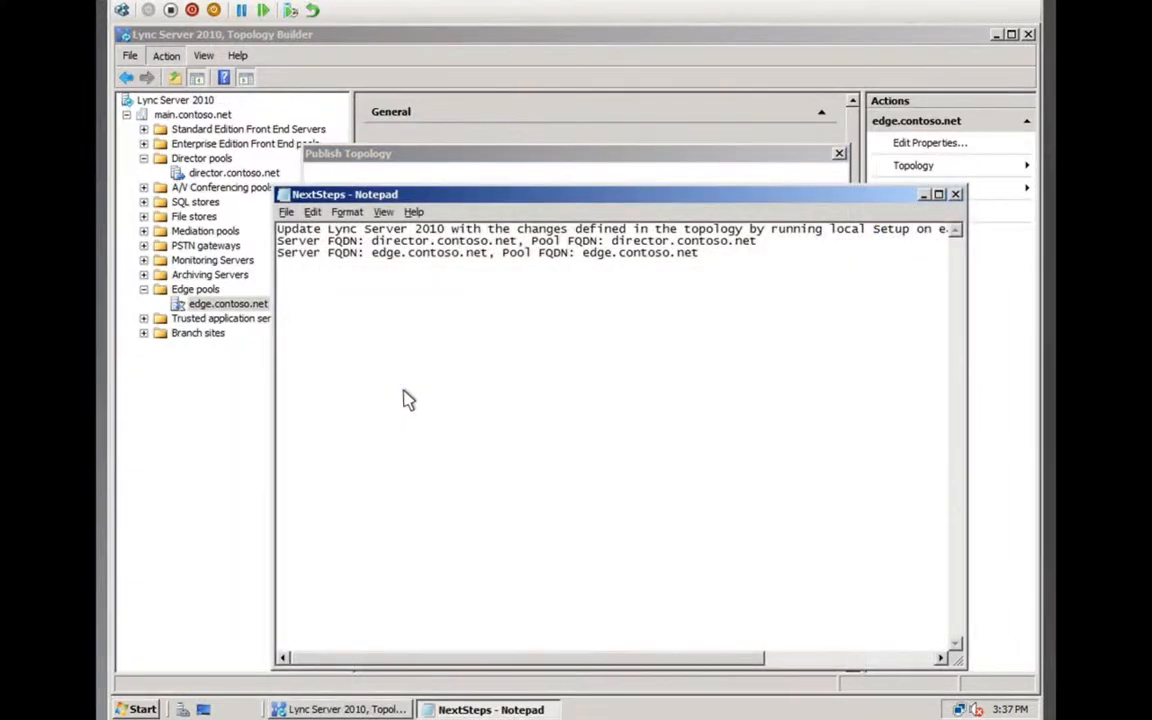